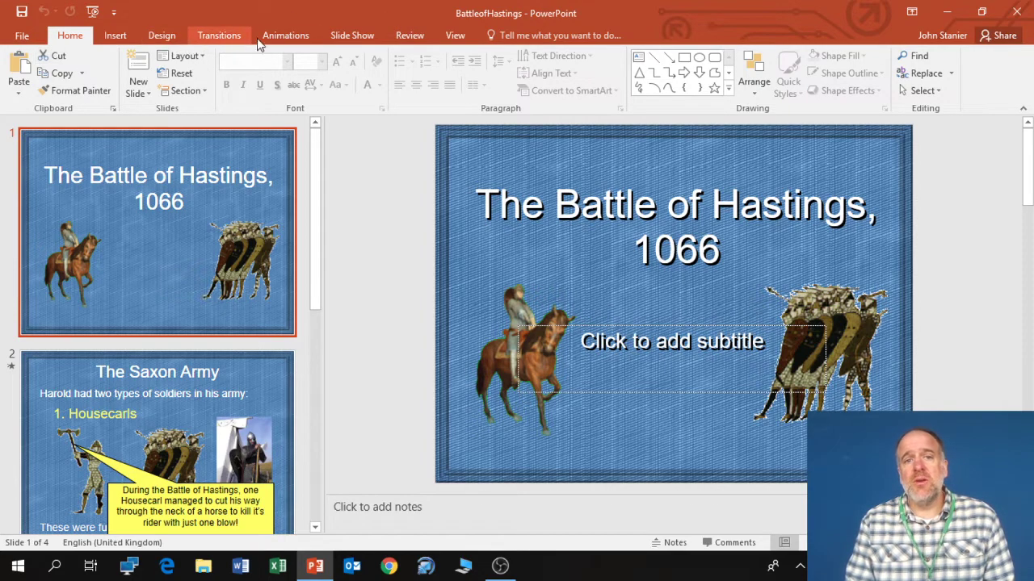
# Start recording the slide show from the beginning, with timings and narrations, ink and laser pointer enabled.
pyautogui.click(350, 39)
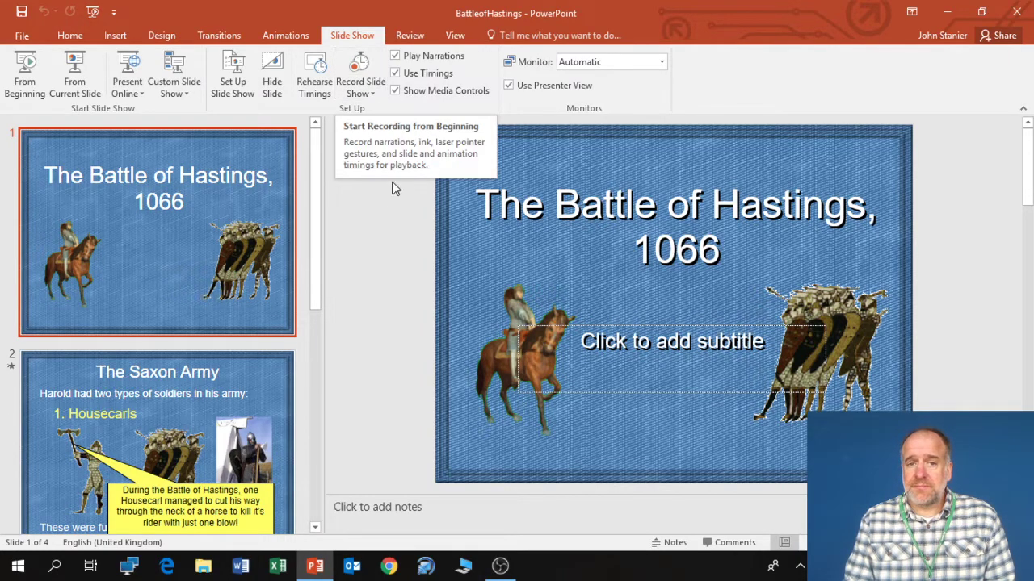
pyautogui.click(363, 68)
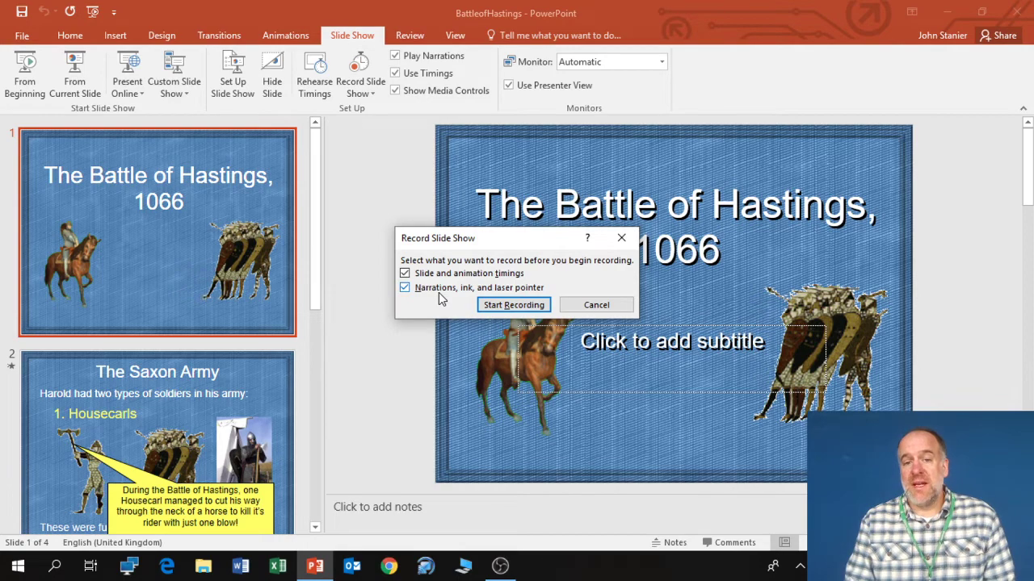
# Begin recording and narrate the title and The Saxon Army slides, including the Housecarls callout.
pyautogui.click(513, 305)
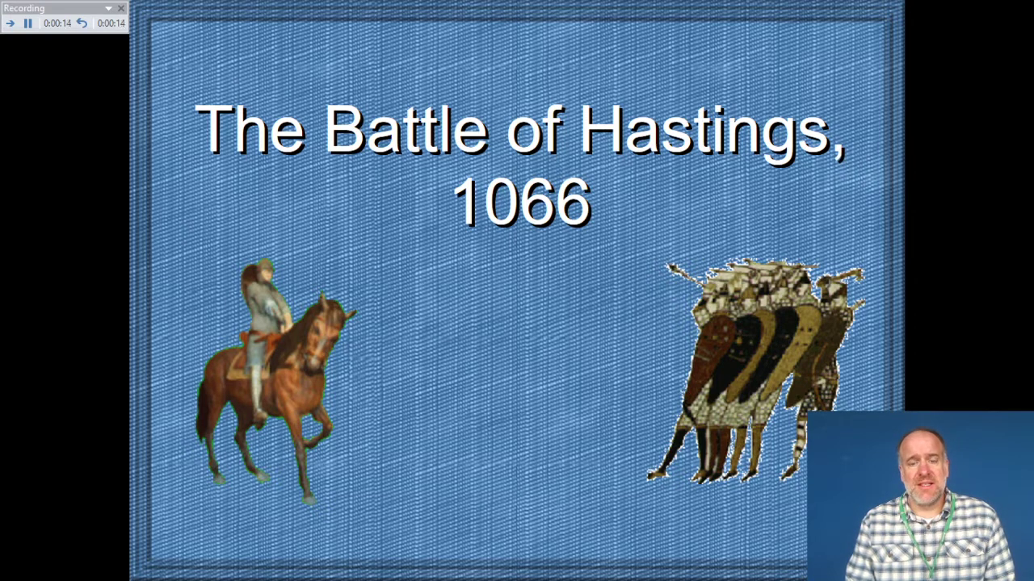
pyautogui.press('Right')
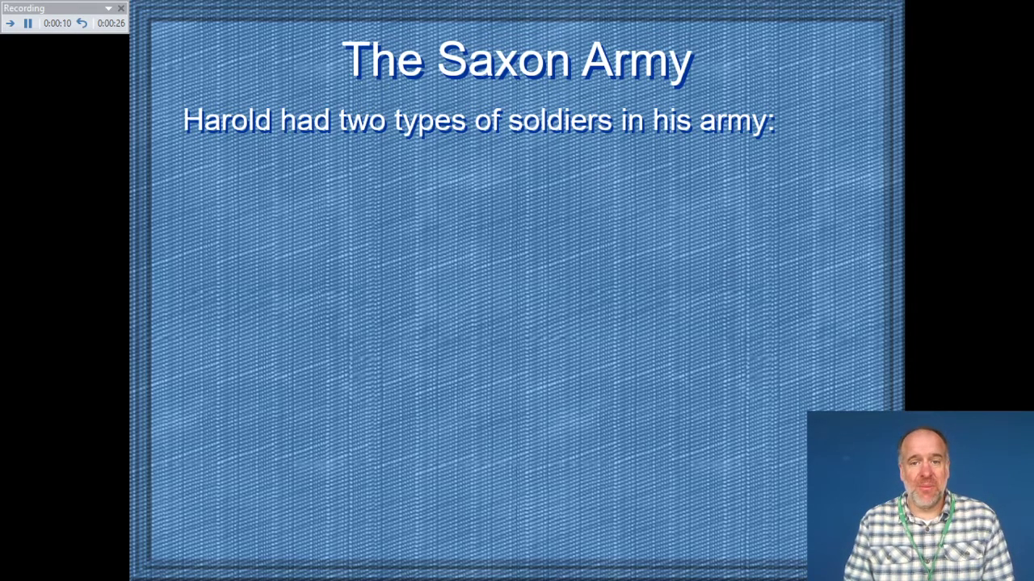
pyautogui.press('Right')
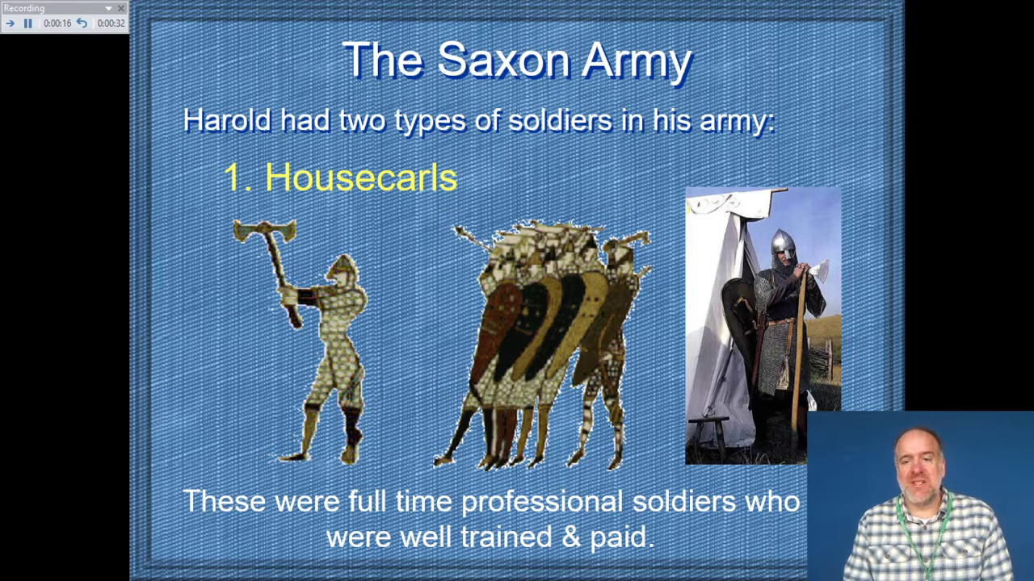
pyautogui.press('Right')
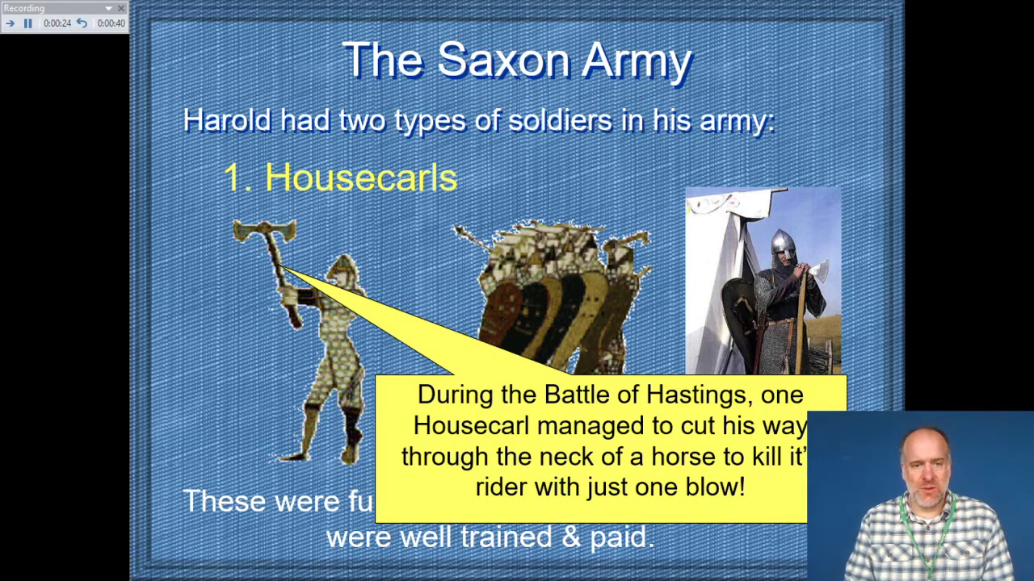
# Narrate the Fyrd and The Norman Army slides, revealing horsemen, archers and the starburst.
pyautogui.press('Right')
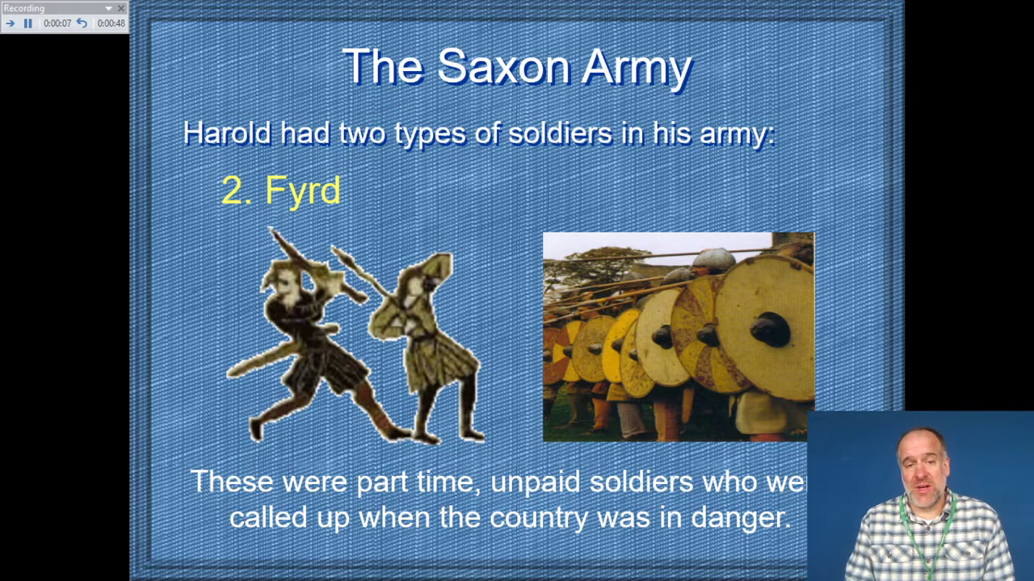
pyautogui.press('Right')
pyautogui.press('Right')
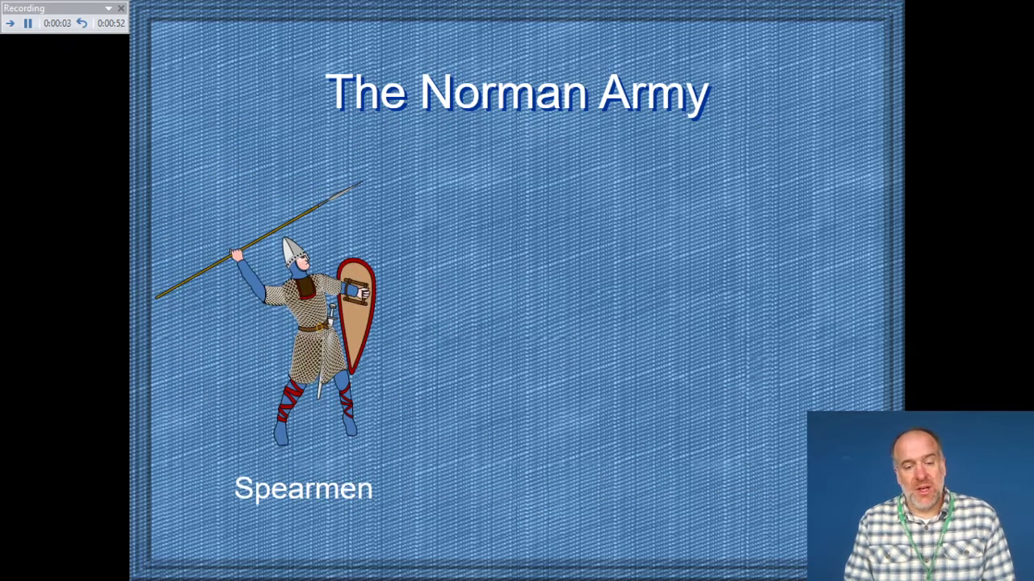
pyautogui.press('Right')
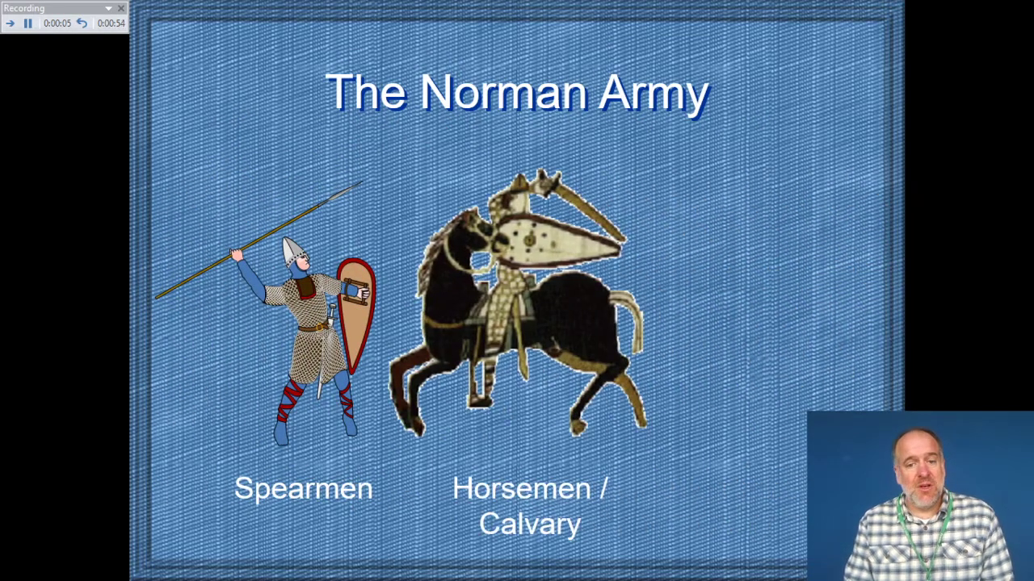
pyautogui.press('Right')
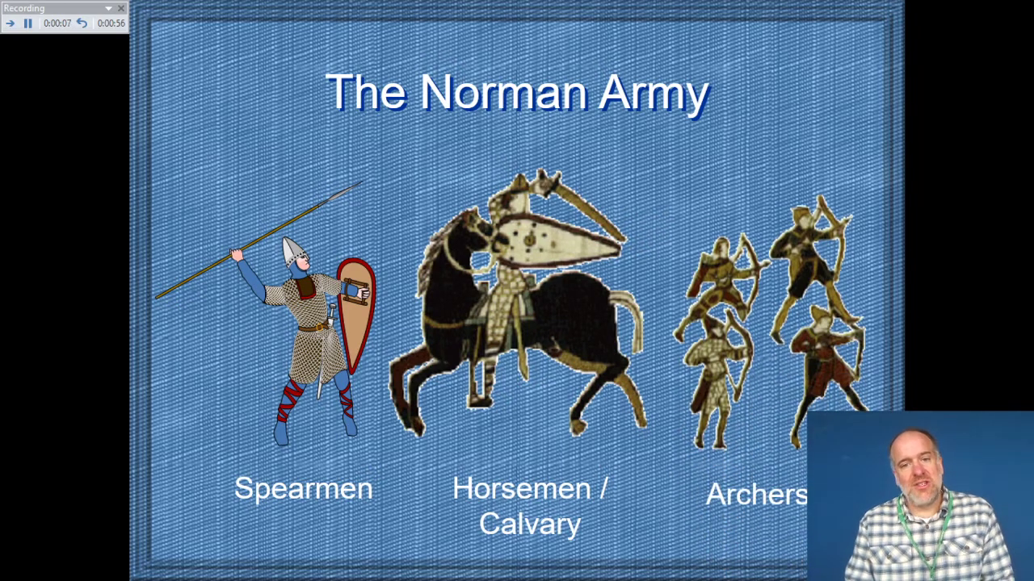
pyautogui.press('Right')
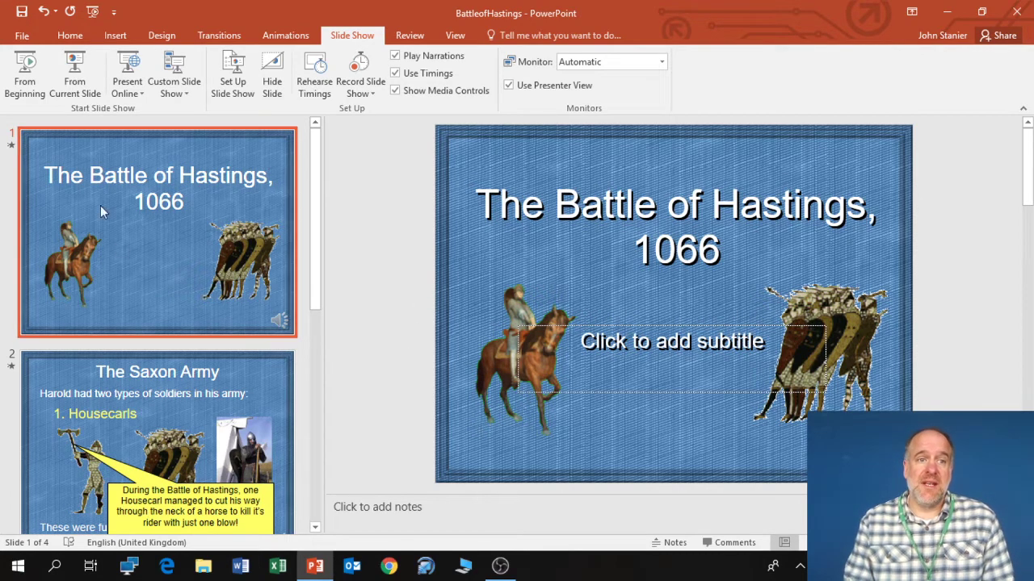
pyautogui.click(24, 67)
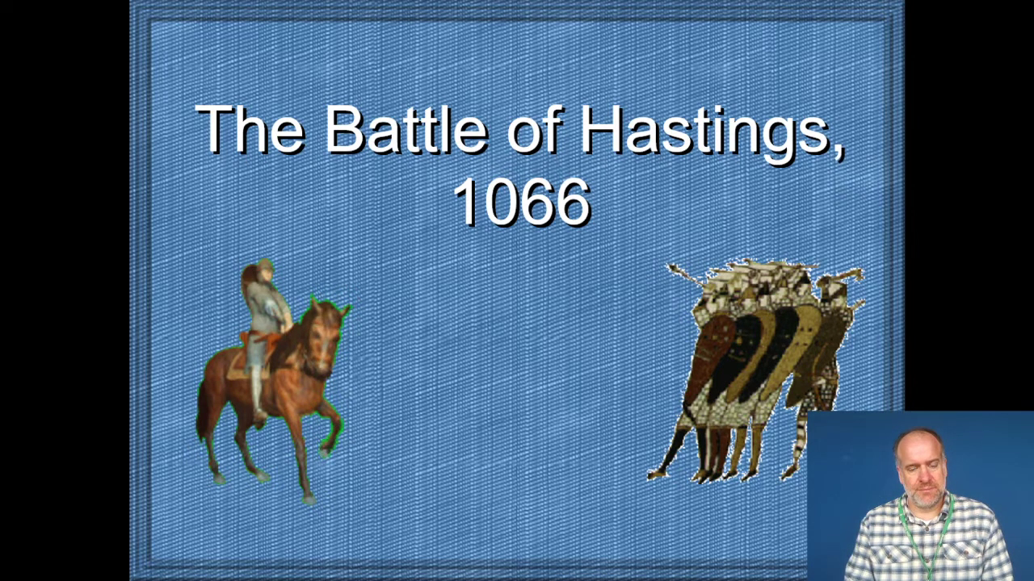
pyautogui.click(267, 254)
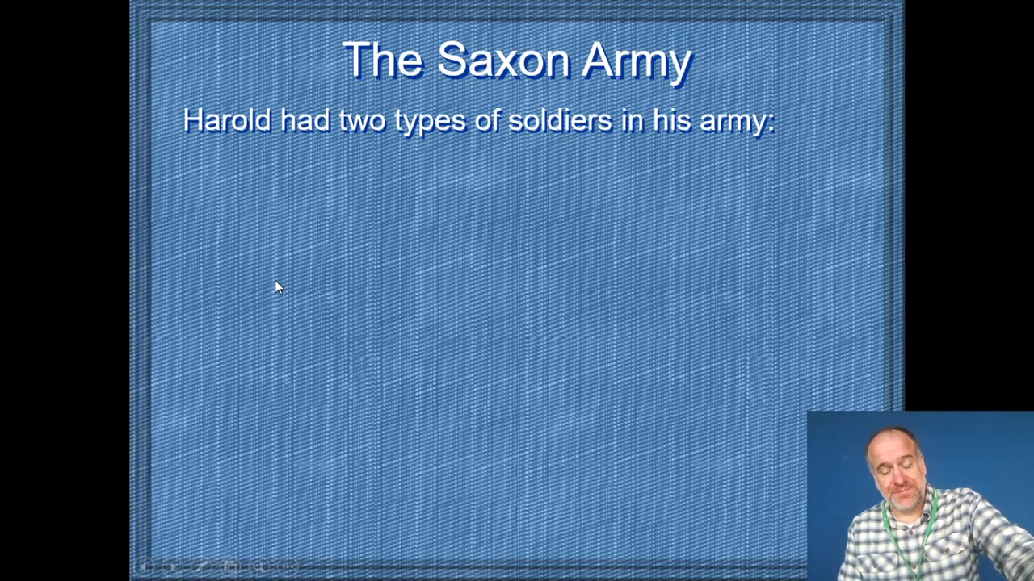
pyautogui.press('Escape')
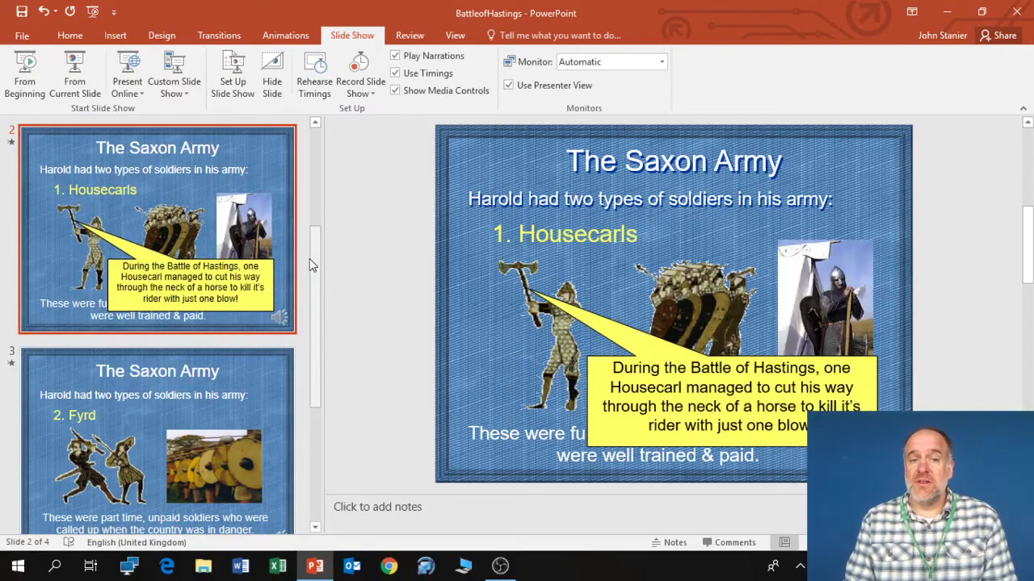
pyautogui.moveTo(320, 260); pyautogui.dragTo(315, 204)
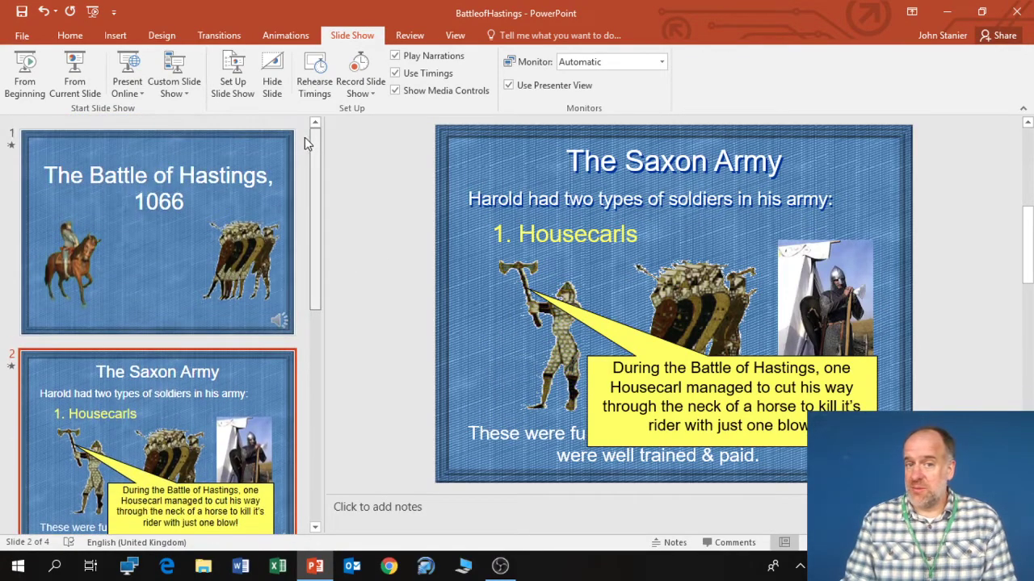
pyautogui.click(244, 210)
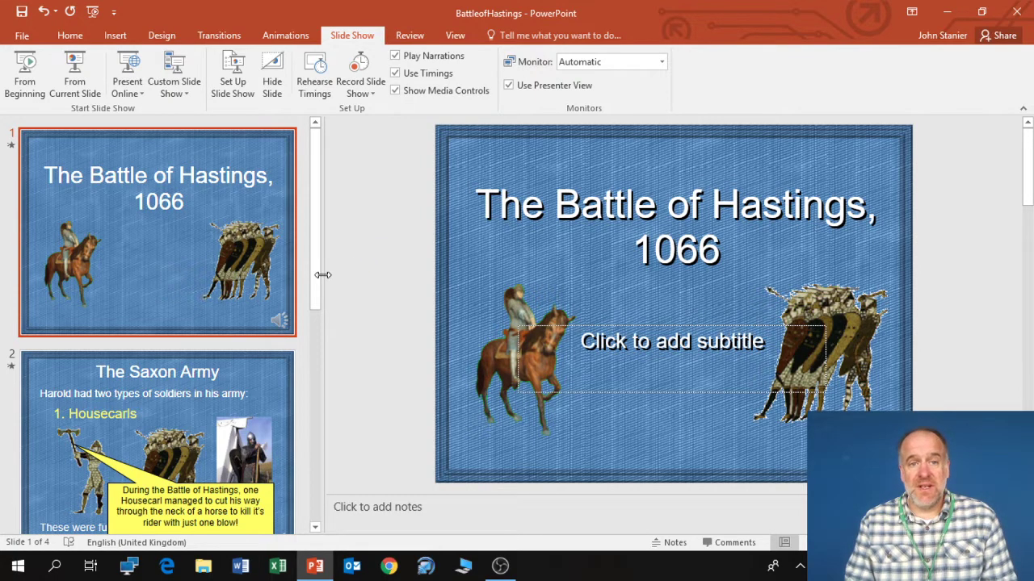
# Set File > Export > Create a Video to Low Quality (640 x 480), keeping recorded timings and narrations.
pyautogui.click(16, 37)
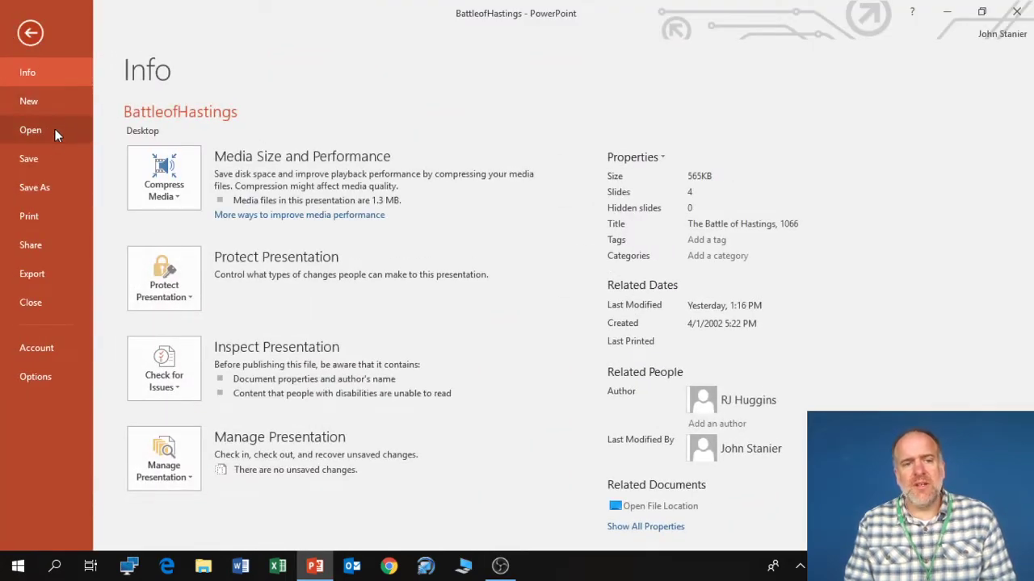
pyautogui.click(50, 275)
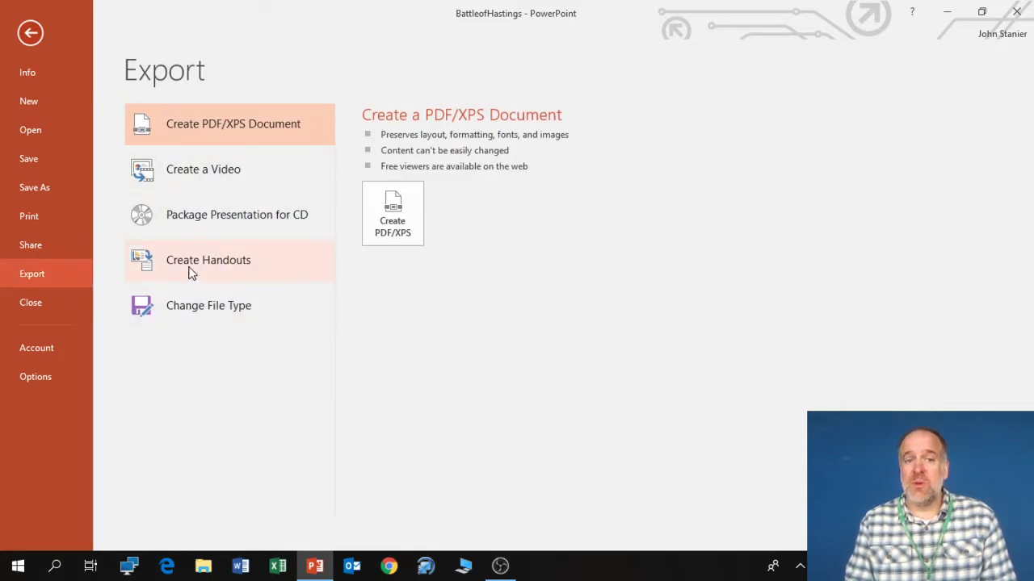
pyautogui.click(195, 171)
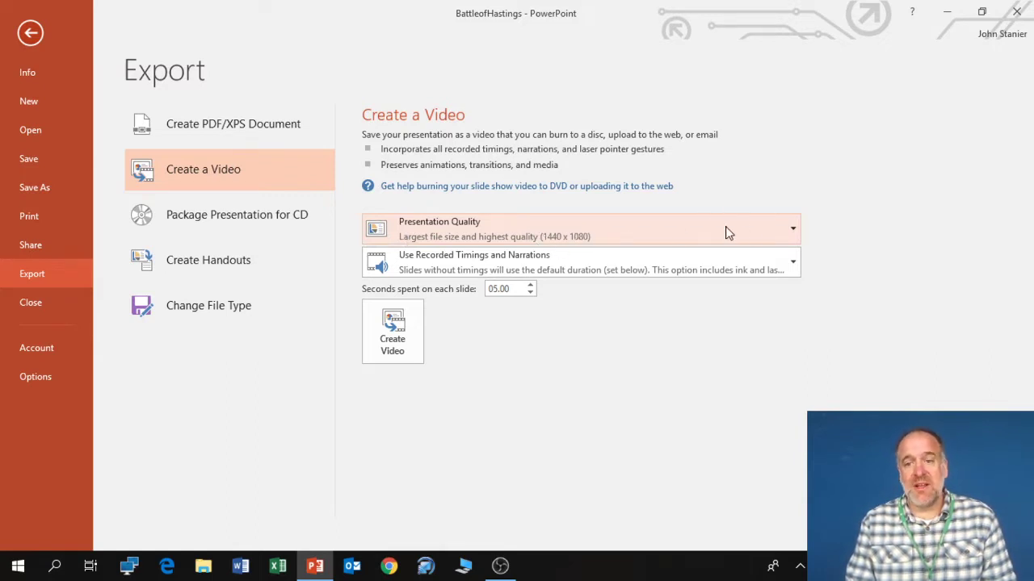
pyautogui.click(795, 232)
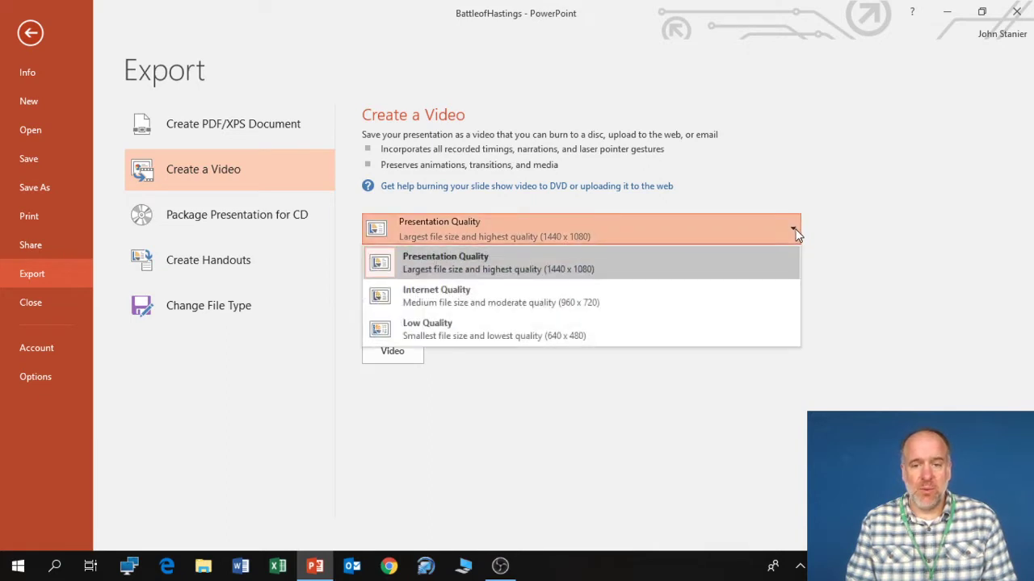
pyautogui.click(596, 329)
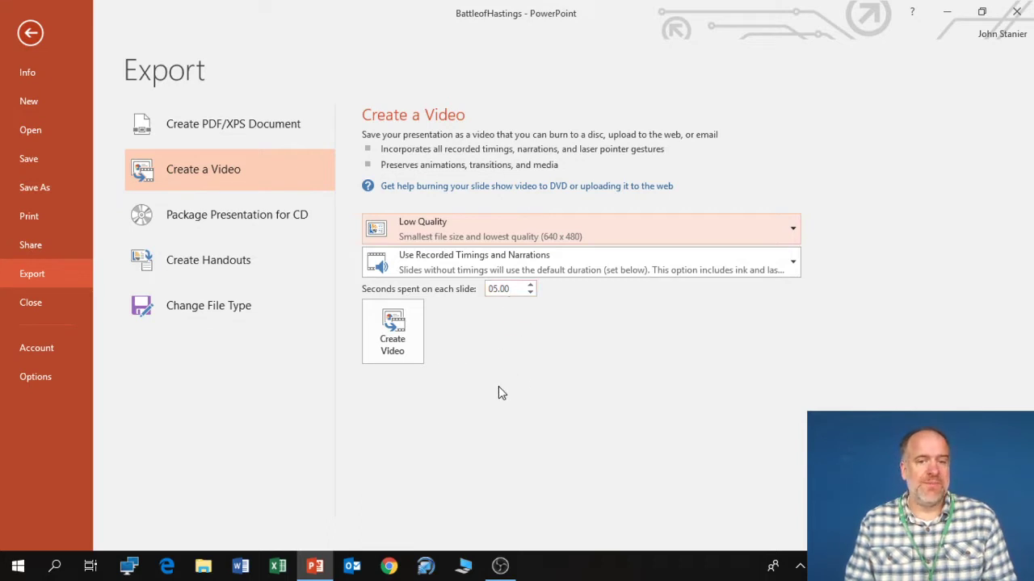
# Create the video as the MPEG-4 file BattleofHastings in the Videos folder.
pyautogui.click(401, 350)
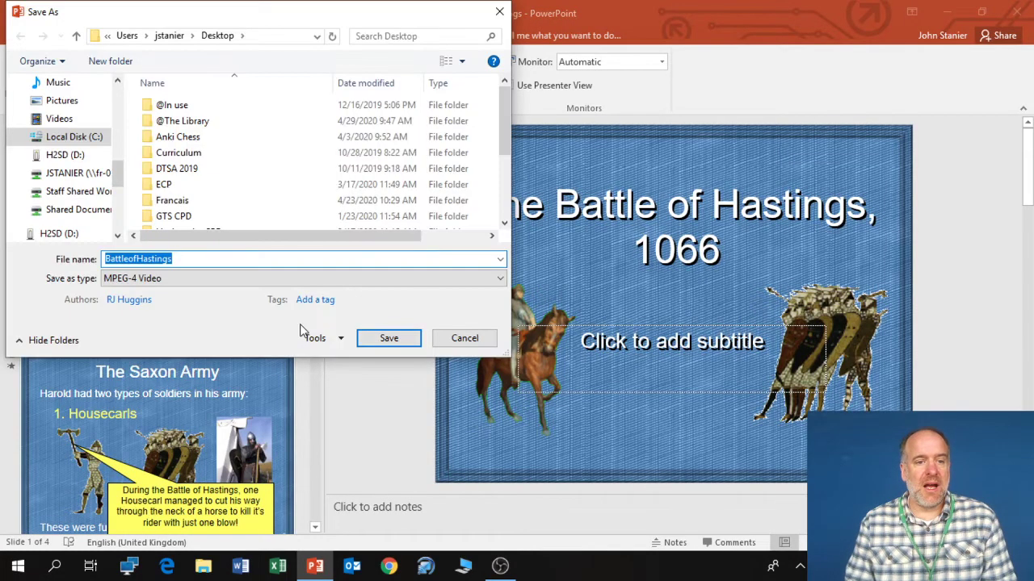
pyautogui.moveTo(121, 184)
pyautogui.mouseDown()
pyautogui.moveTo(121, 199)
pyautogui.moveTo(117, 164)
pyautogui.mouseUp()
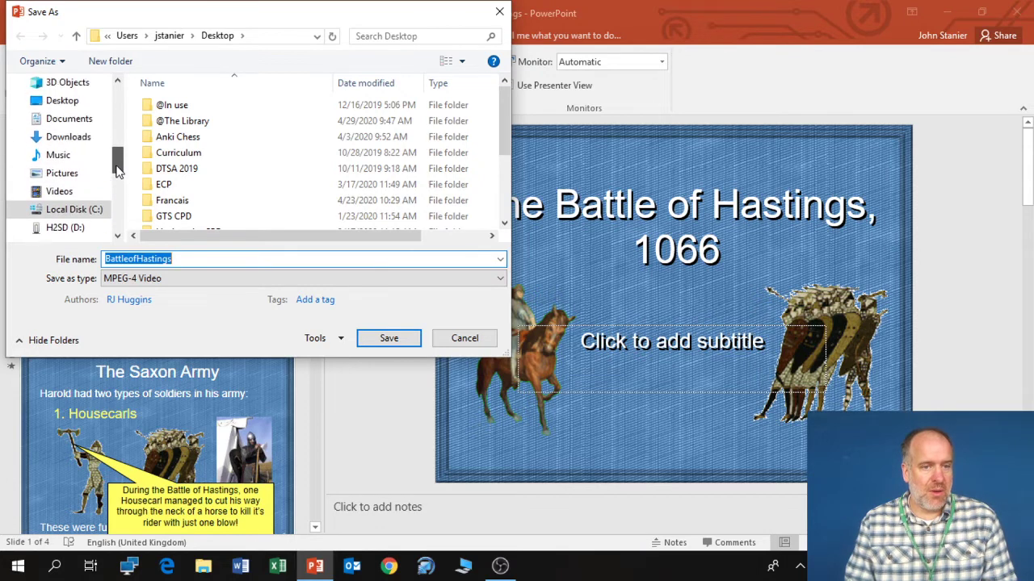
pyautogui.click(65, 194)
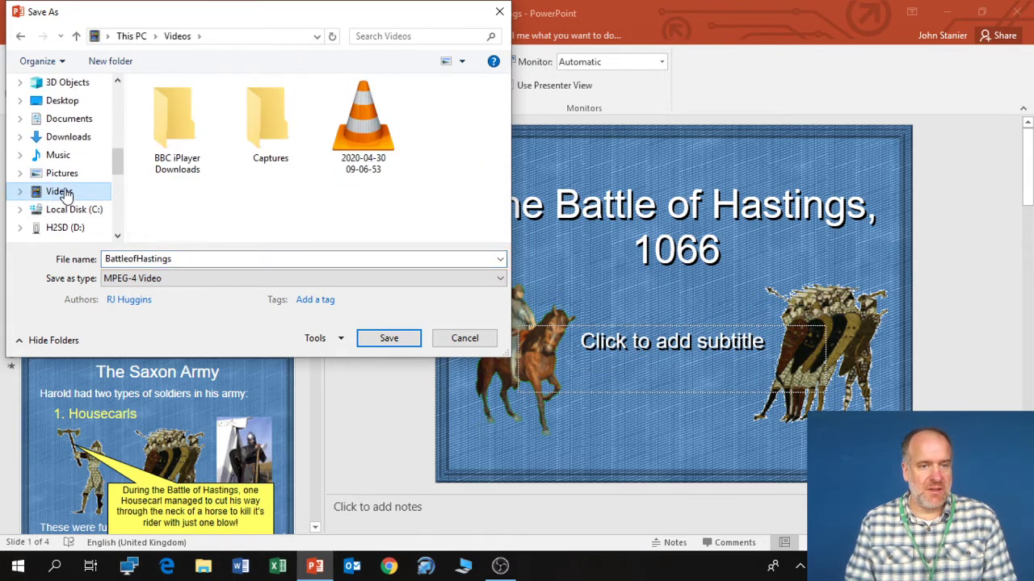
pyautogui.click(389, 338)
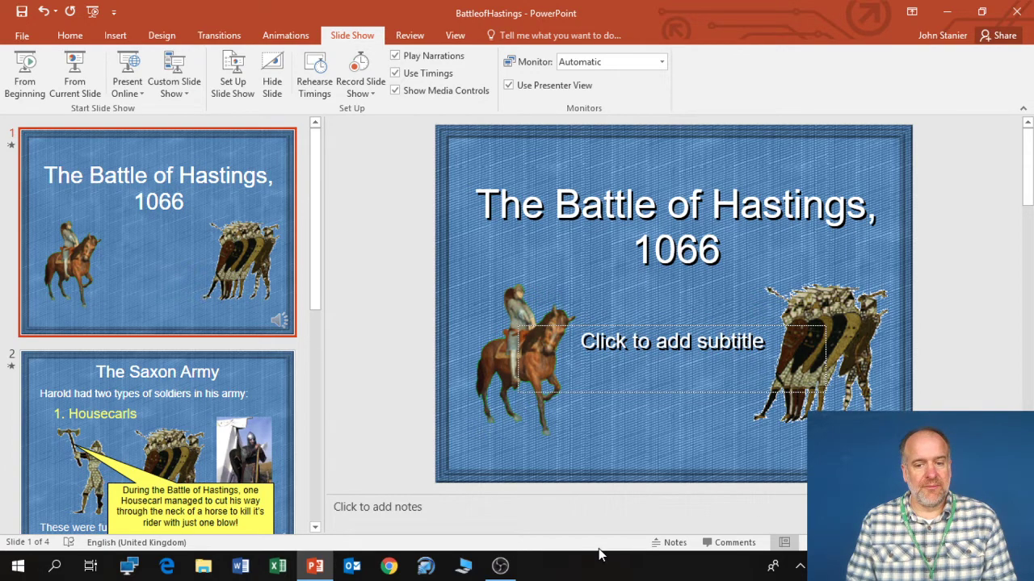
# Play BattleofHastings.mp4 from the Videos folder in File Explorer.
pyautogui.click(464, 567)
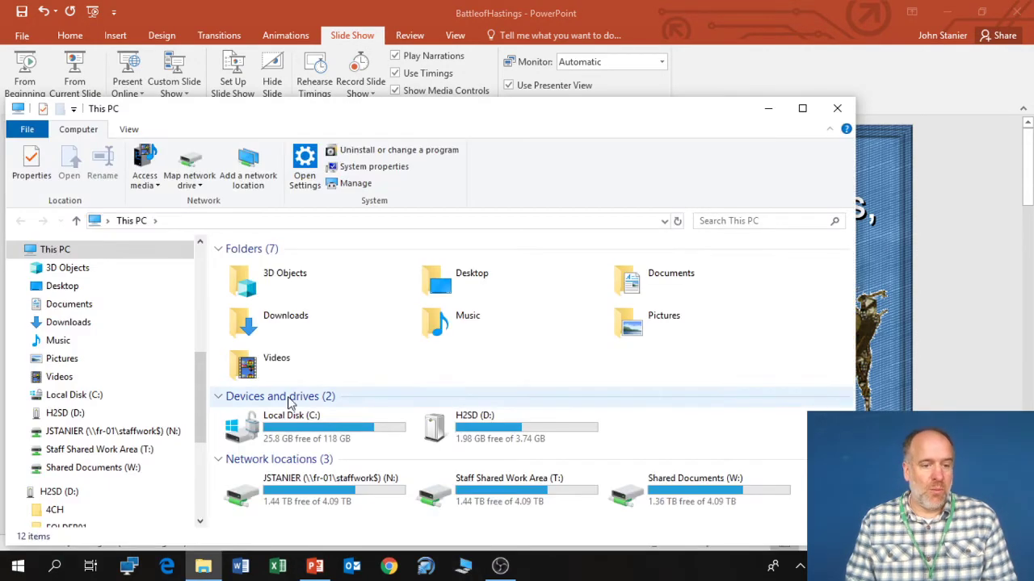
pyautogui.click(61, 378)
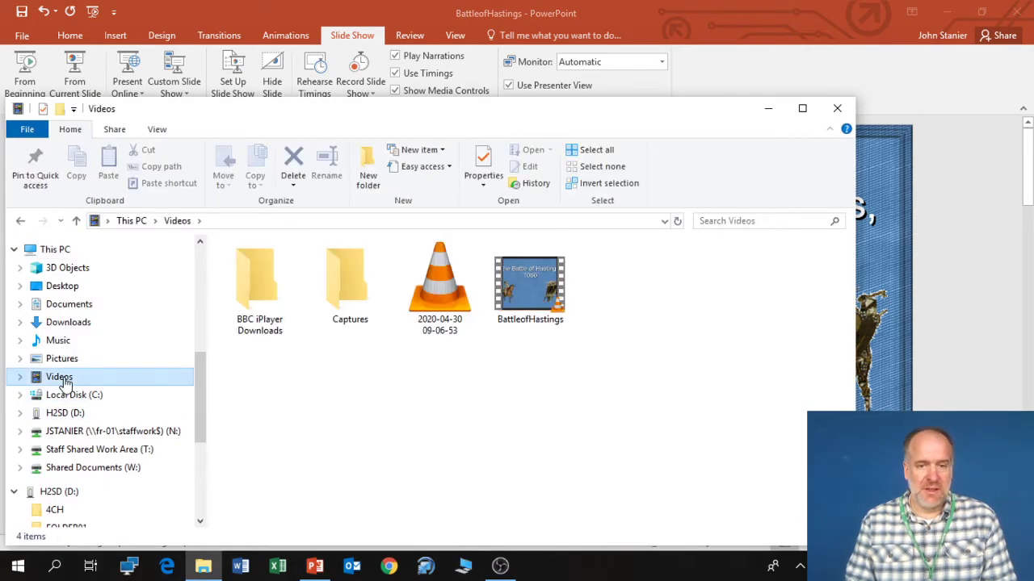
pyautogui.click(523, 286)
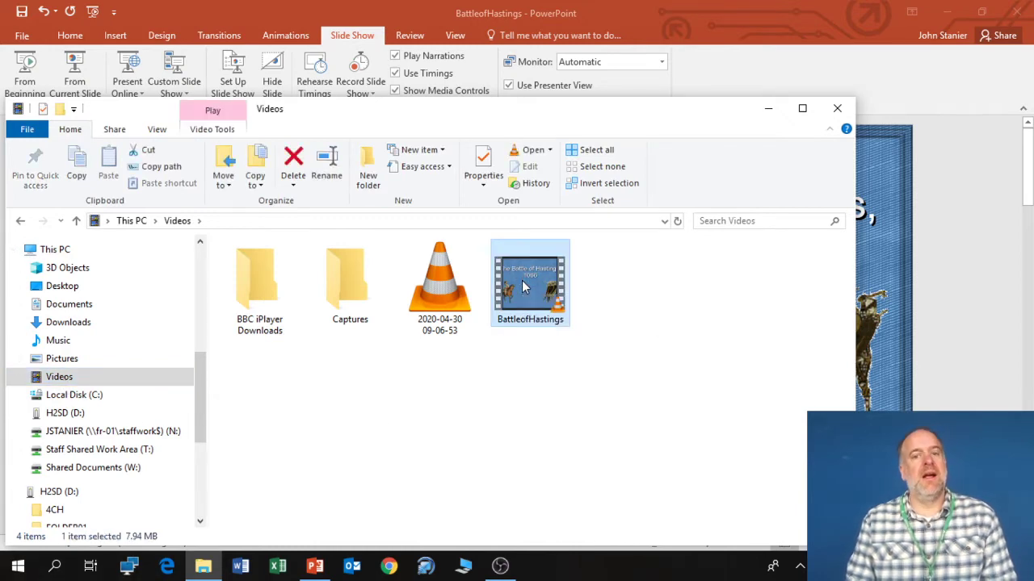
pyautogui.doubleClick(524, 286)
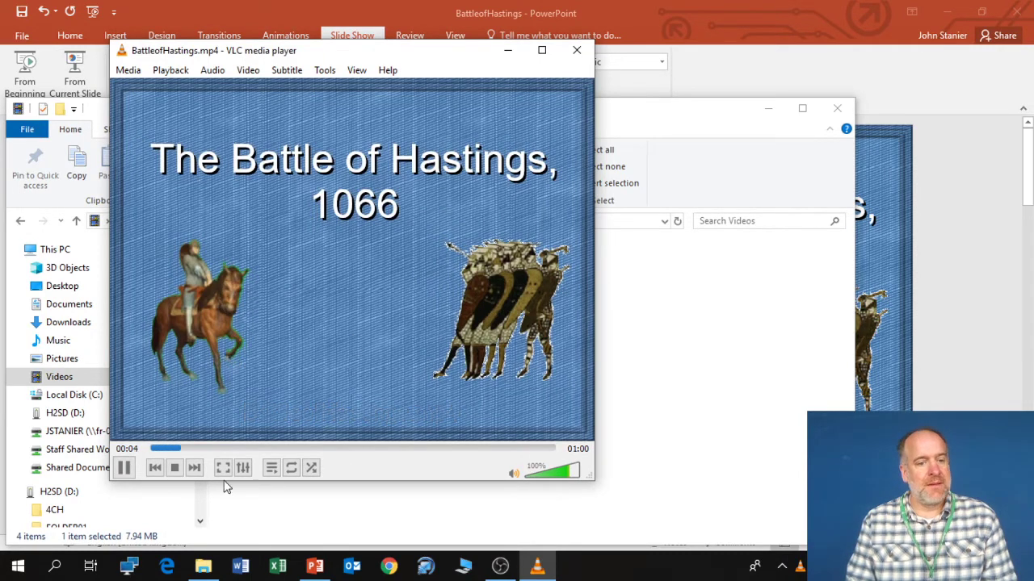
# Pause BattleofHastings.mp4 in VLC at 00:06 on the Battle of Hastings title slide.
pyautogui.click(124, 468)
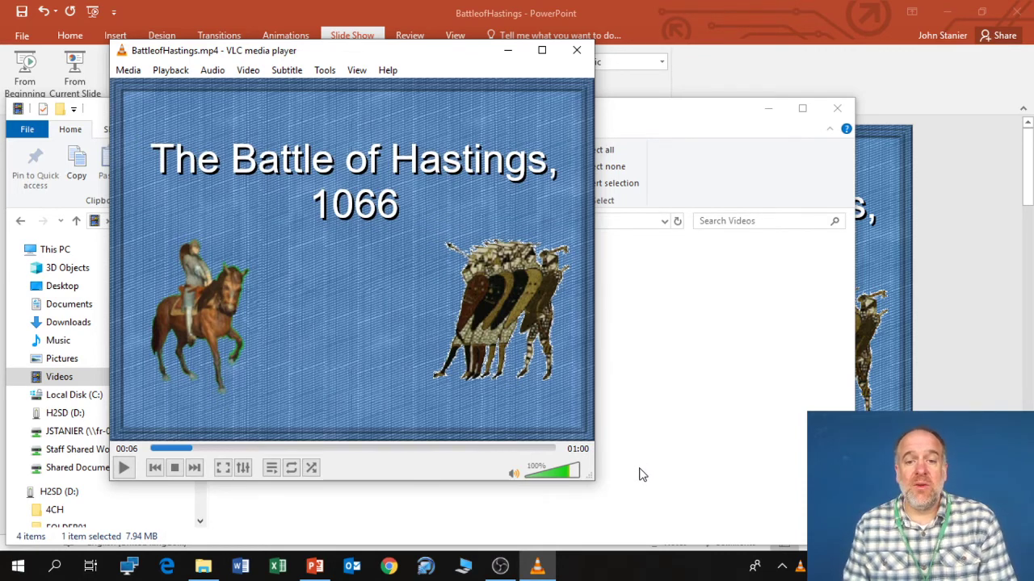
pyautogui.moveTo(500, 570)
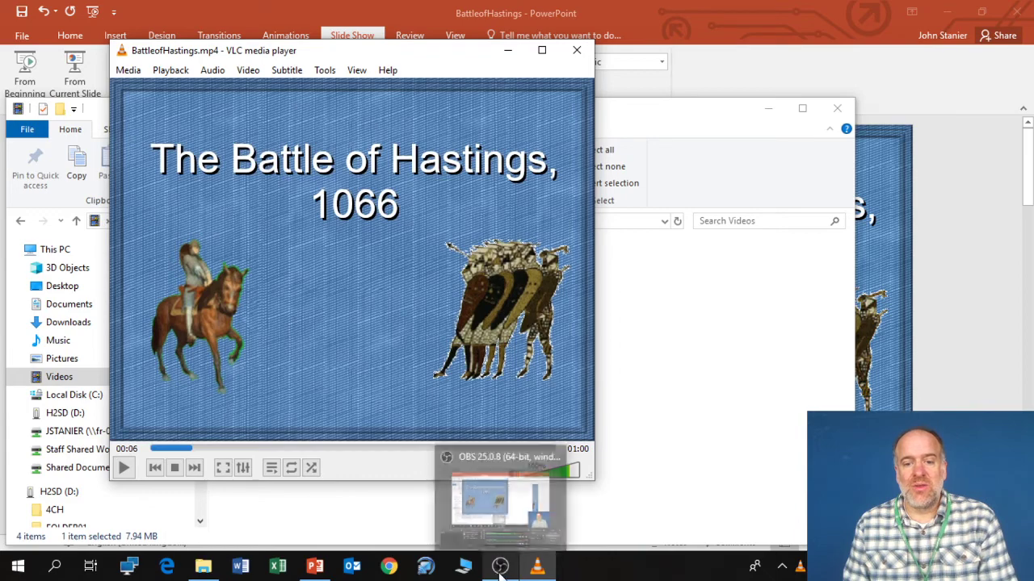